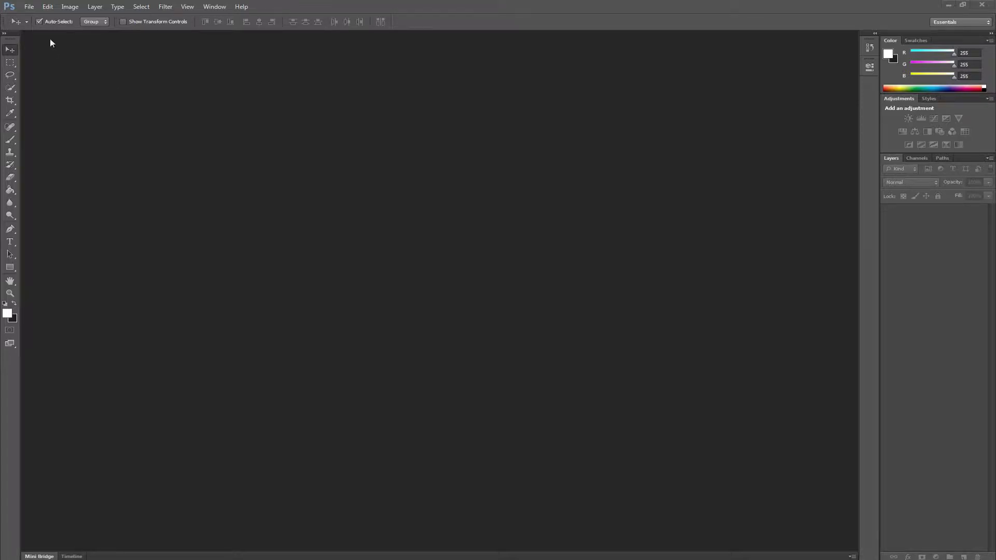
- Reopen the recent harbour photo architecture.jpg
{"action": "left_click", "coordinate": [29, 7]}
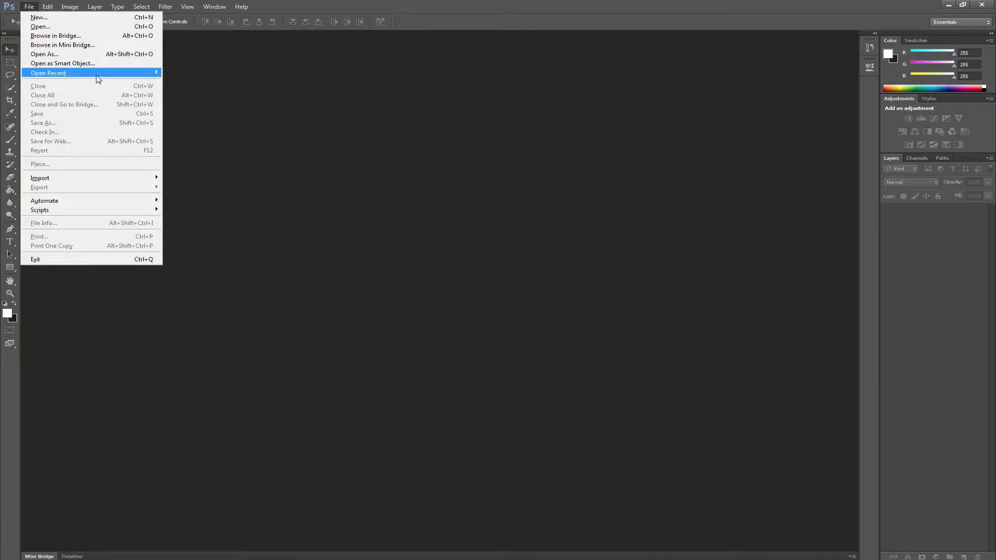
{"action": "mouse_move", "coordinate": [98, 79]}
{"action": "left_click", "coordinate": [179, 74]}
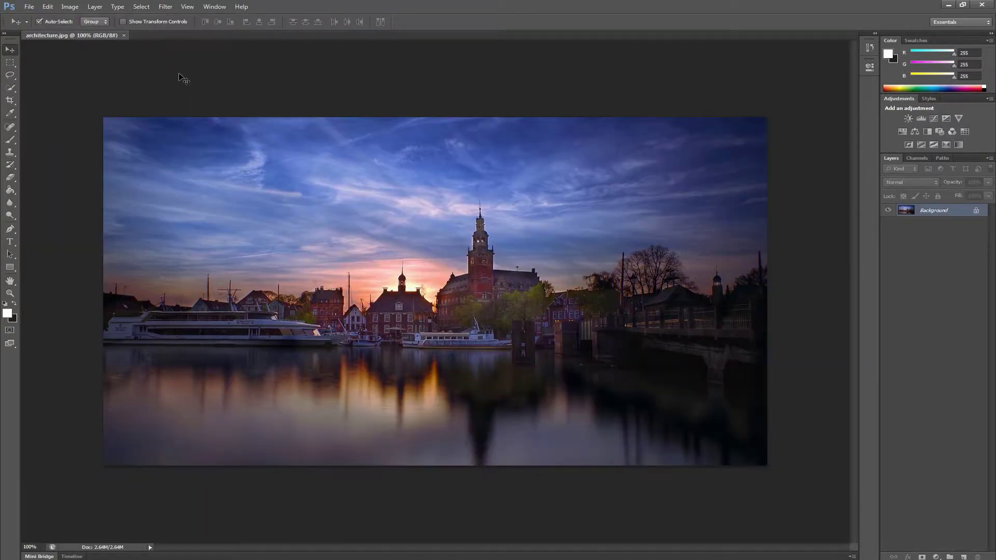
- Apply an Ultraflares Abacus flare on the church tower, scaled down smaller
{"action": "left_click", "coordinate": [165, 6]}
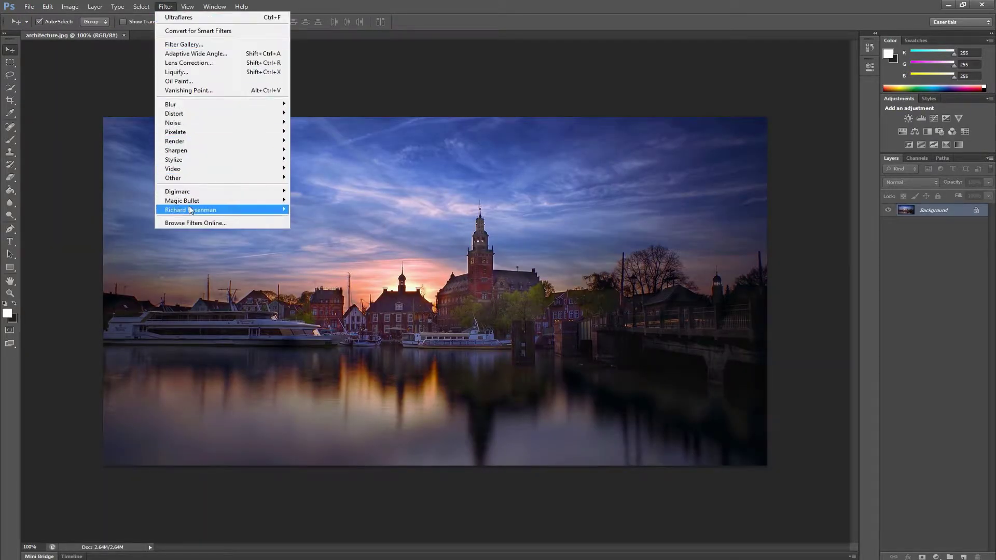
{"action": "mouse_move", "coordinate": [185, 213]}
{"action": "left_click", "coordinate": [120, 263]}
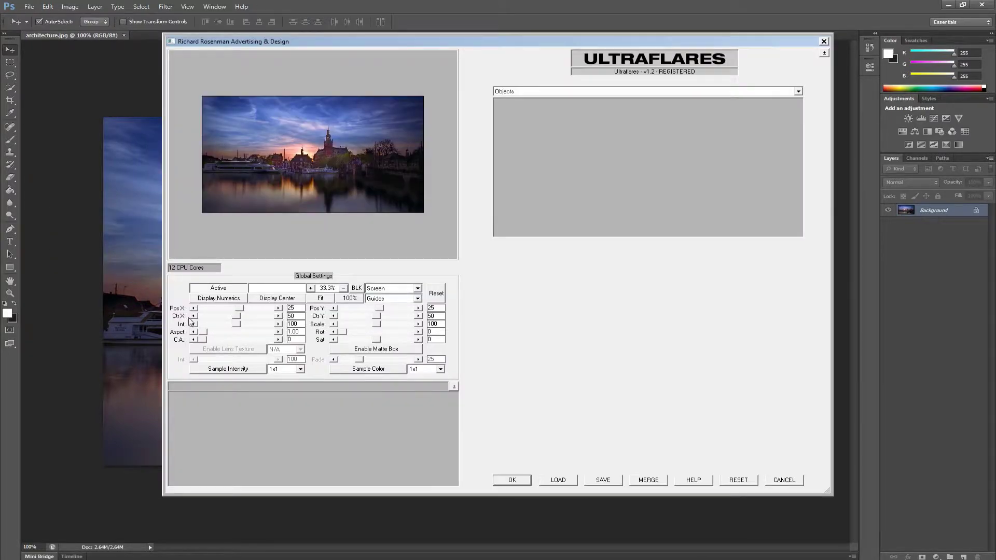
{"action": "left_click", "coordinate": [557, 478]}
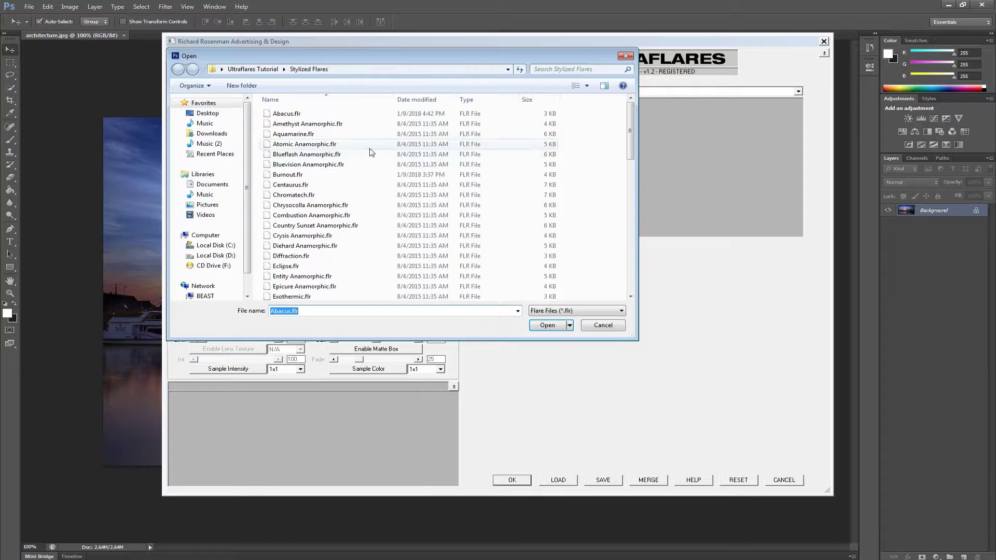
{"action": "double_click", "coordinate": [296, 113]}
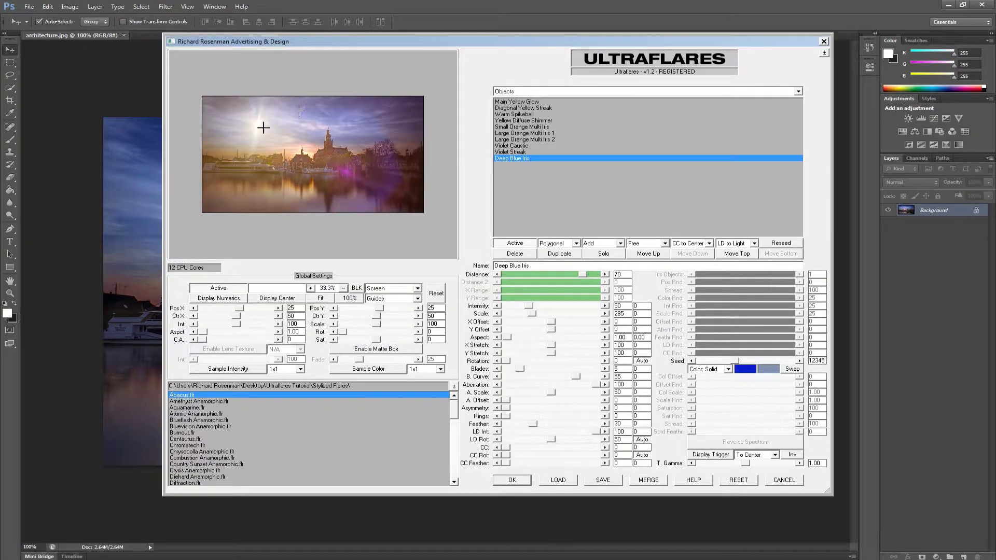
{"action": "left_click_drag", "start_coordinate": [262, 126], "coordinate": [312, 156]}
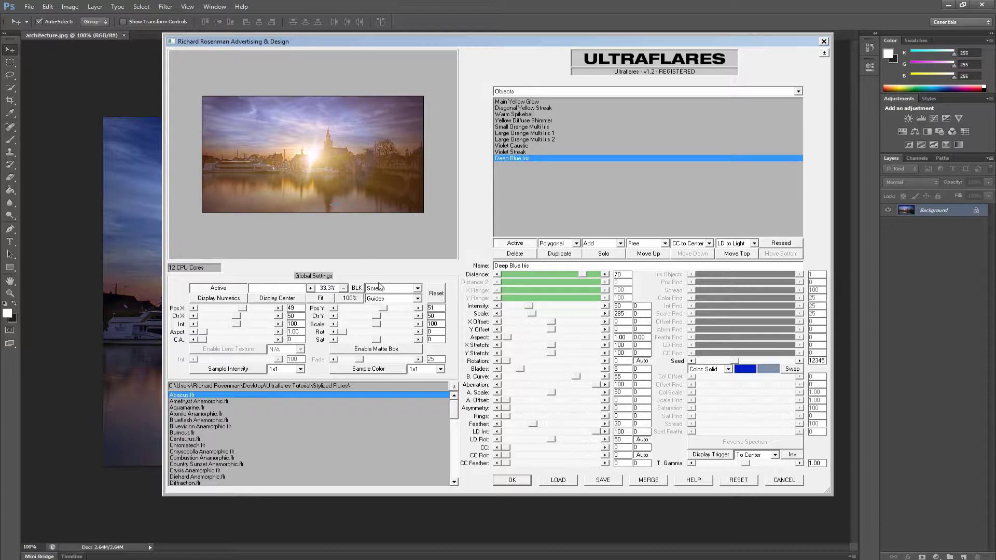
{"action": "left_click_drag", "start_coordinate": [378, 327], "coordinate": [351, 321]}
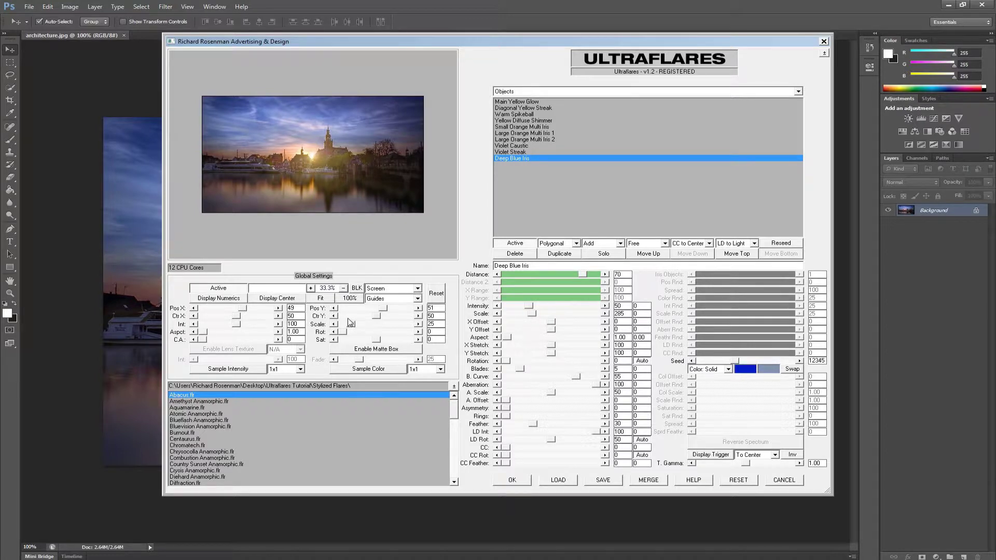
{"action": "left_click", "coordinate": [512, 481]}
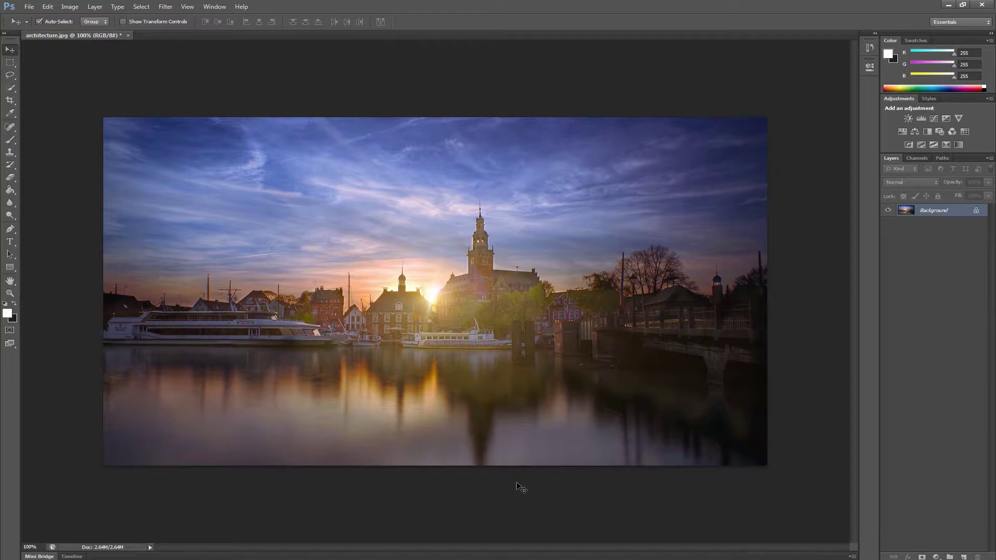
- Undo the Ultraflares filter to restore the original photo
{"action": "left_click", "coordinate": [48, 7]}
{"action": "left_click", "coordinate": [51, 17]}
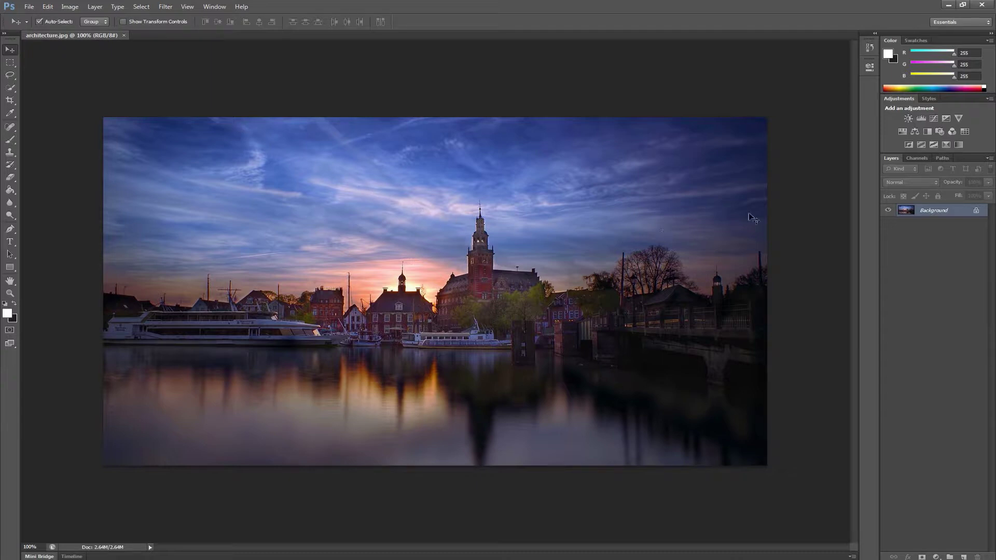
- Duplicate the Background layer as a new layer named 'Flare'
{"action": "left_click", "coordinate": [988, 159]}
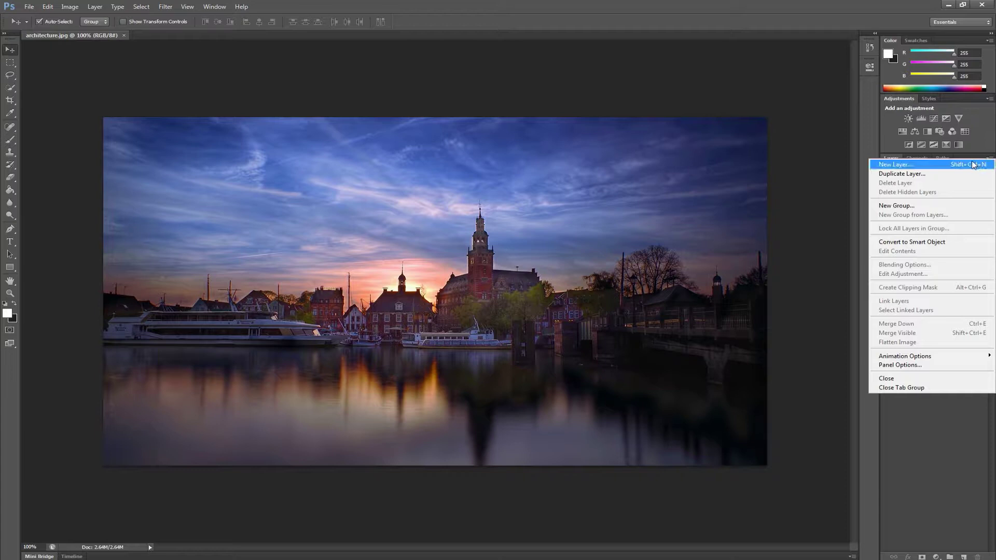
{"action": "left_click", "coordinate": [913, 174]}
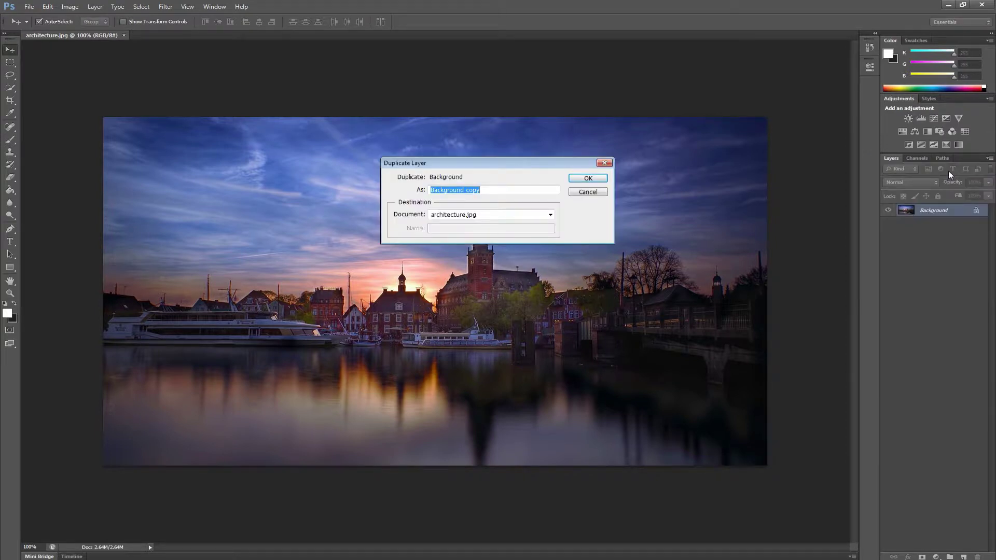
{"action": "type", "text": "Flare"}
{"action": "left_click", "coordinate": [603, 178]}
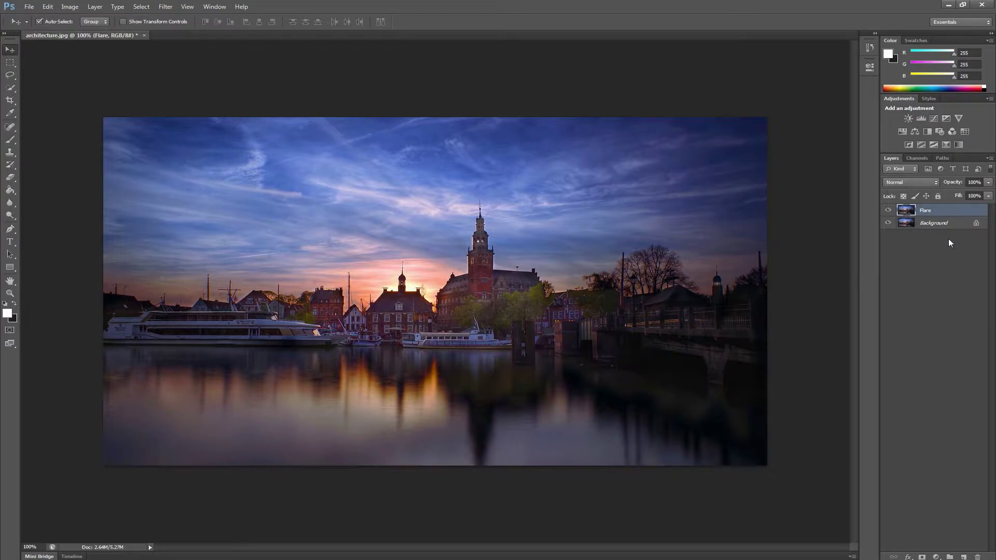
- Render a centred Abacus Ultraflares flare on black, intensity about 105, onto the Flare layer
{"action": "left_click", "coordinate": [165, 6]}
{"action": "mouse_move", "coordinate": [223, 210]}
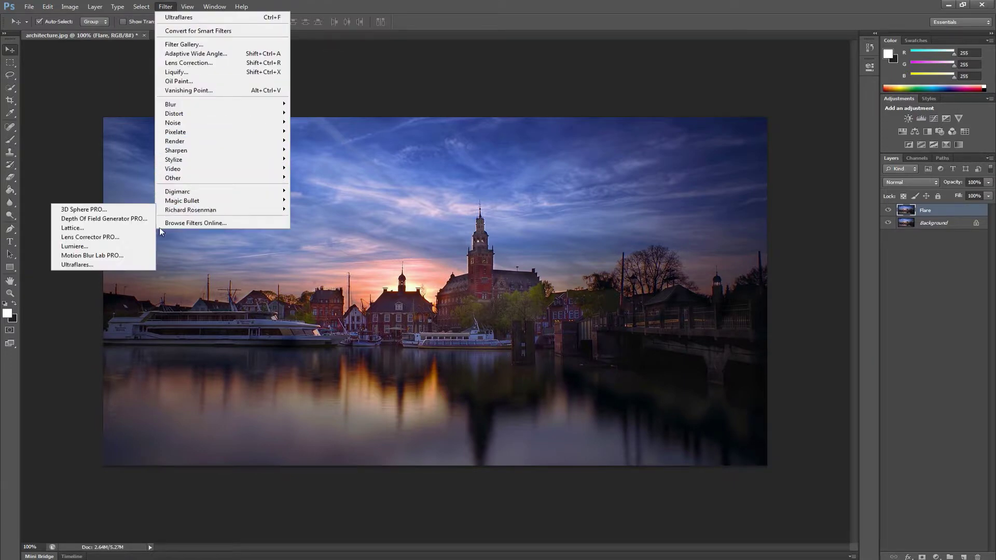
{"action": "left_click", "coordinate": [123, 261]}
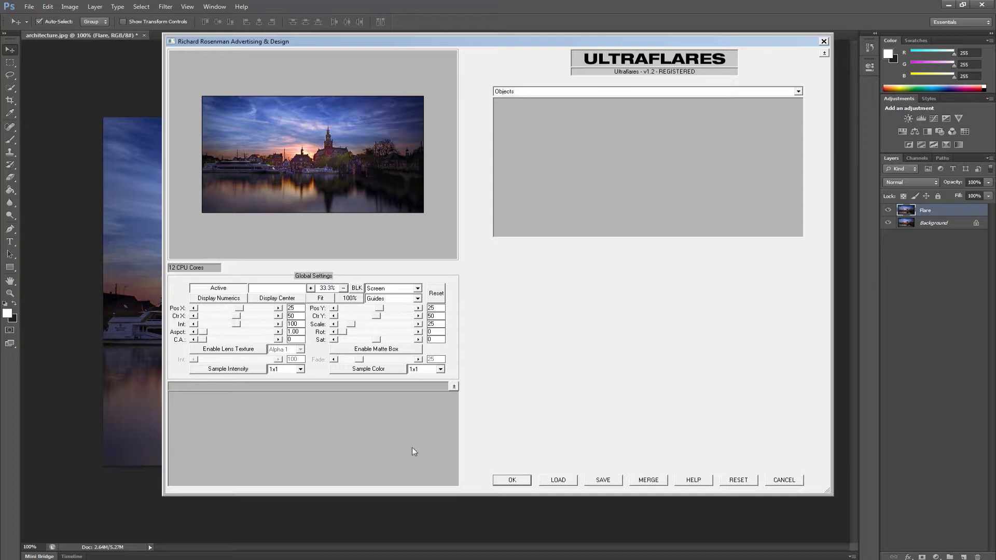
{"action": "left_click", "coordinate": [559, 479]}
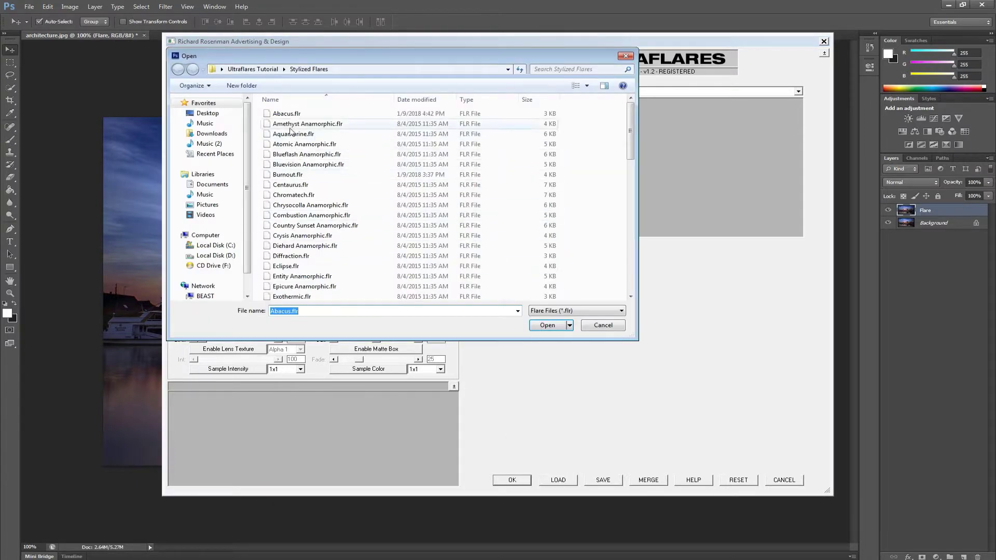
{"action": "double_click", "coordinate": [284, 114]}
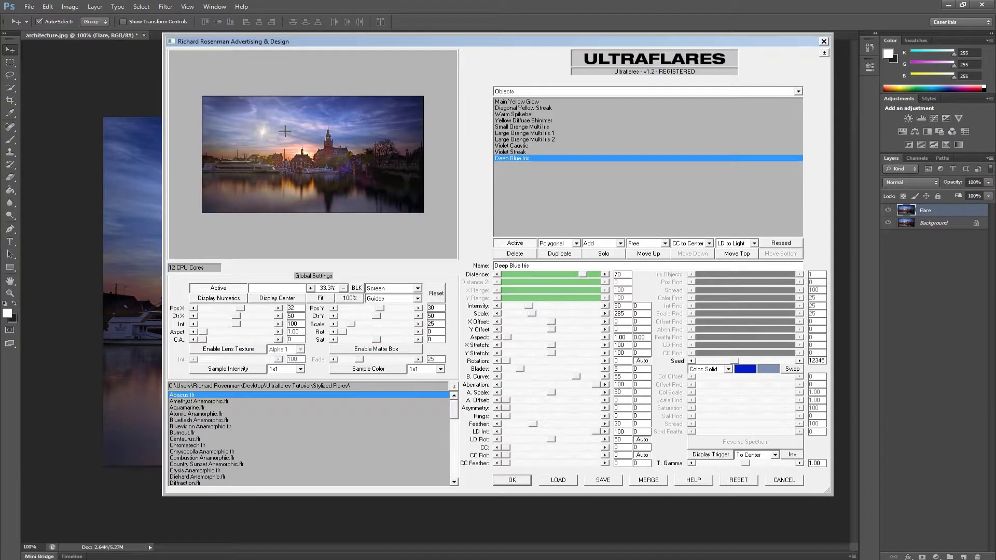
{"action": "left_click_drag", "start_coordinate": [259, 125], "coordinate": [311, 155]}
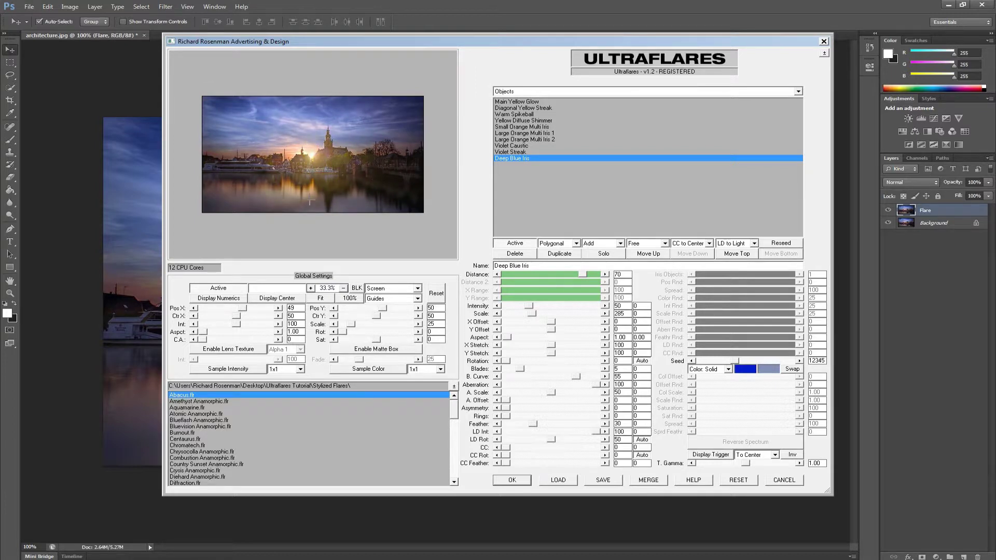
{"action": "left_click_drag", "start_coordinate": [237, 323], "coordinate": [240, 328]}
{"action": "left_click", "coordinate": [357, 289]}
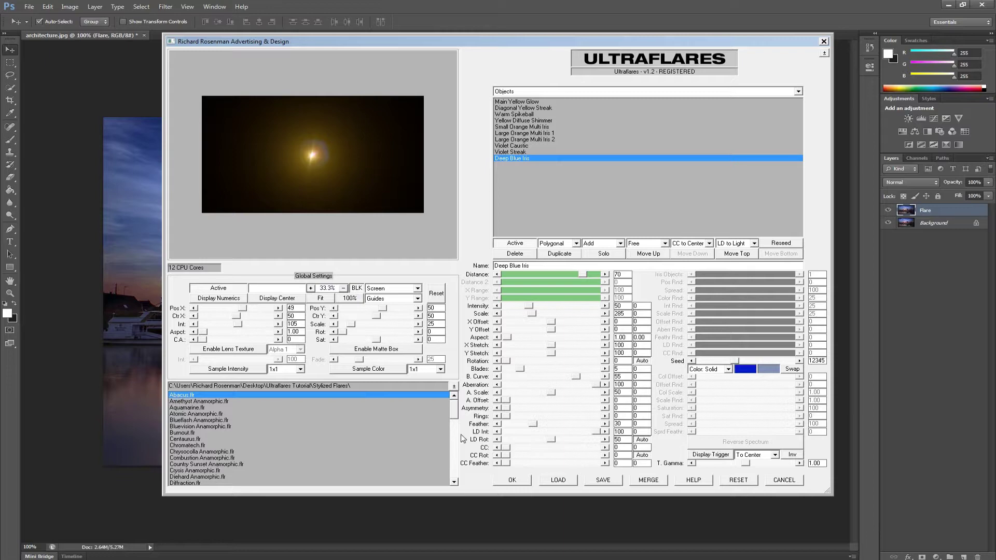
{"action": "left_click", "coordinate": [512, 480]}
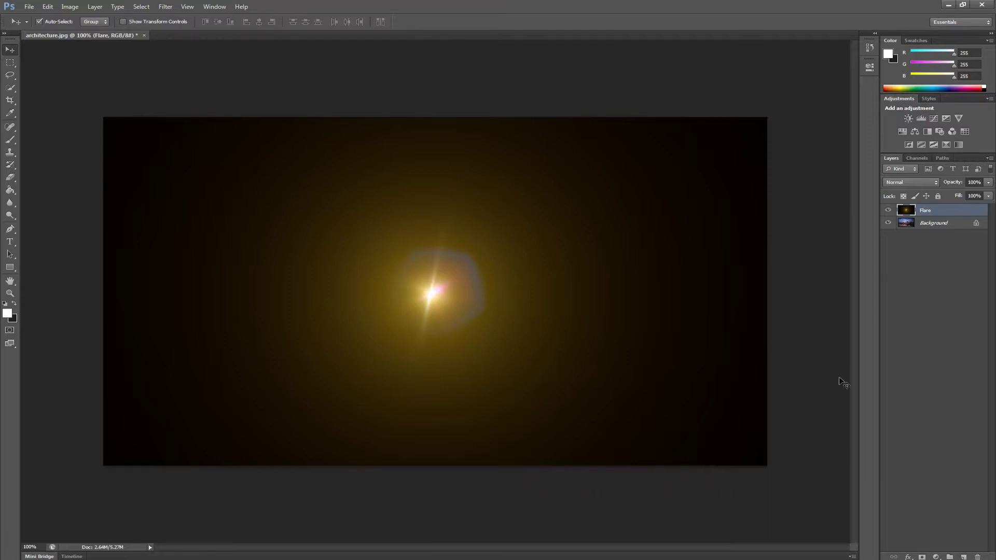
- Set the Flare layer's blend mode to Screen
{"action": "left_click", "coordinate": [904, 183]}
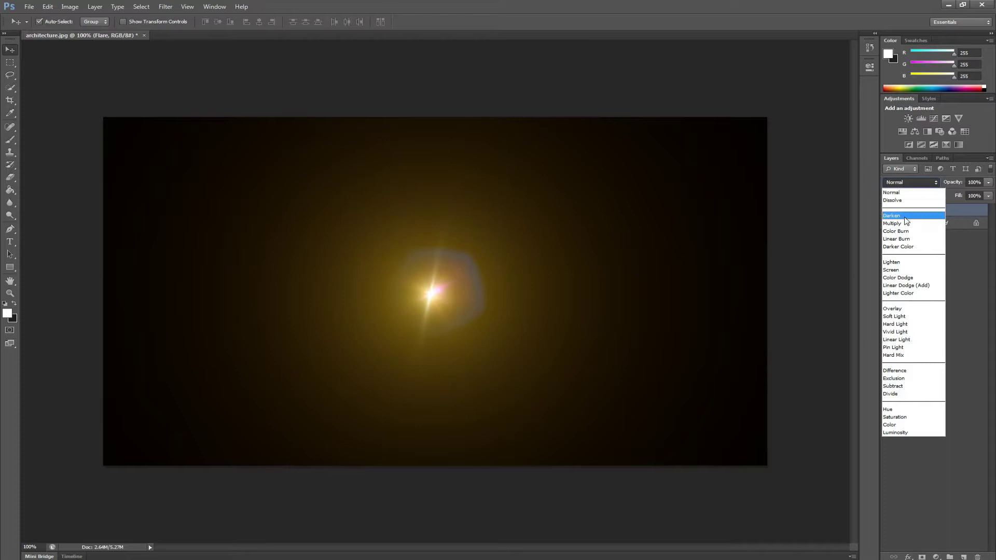
{"action": "left_click", "coordinate": [908, 270]}
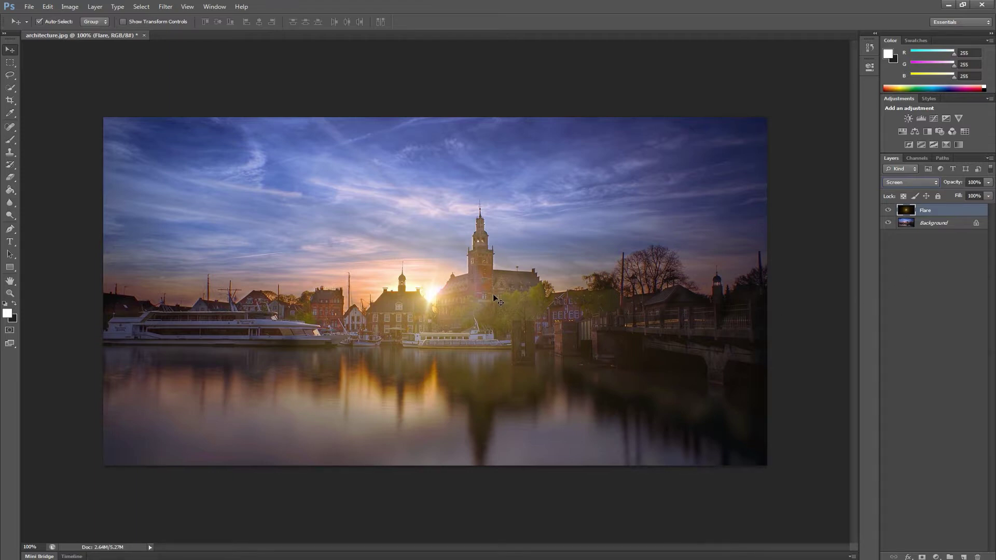
{"action": "left_click_drag", "start_coordinate": [494, 294], "coordinate": [485, 283]}
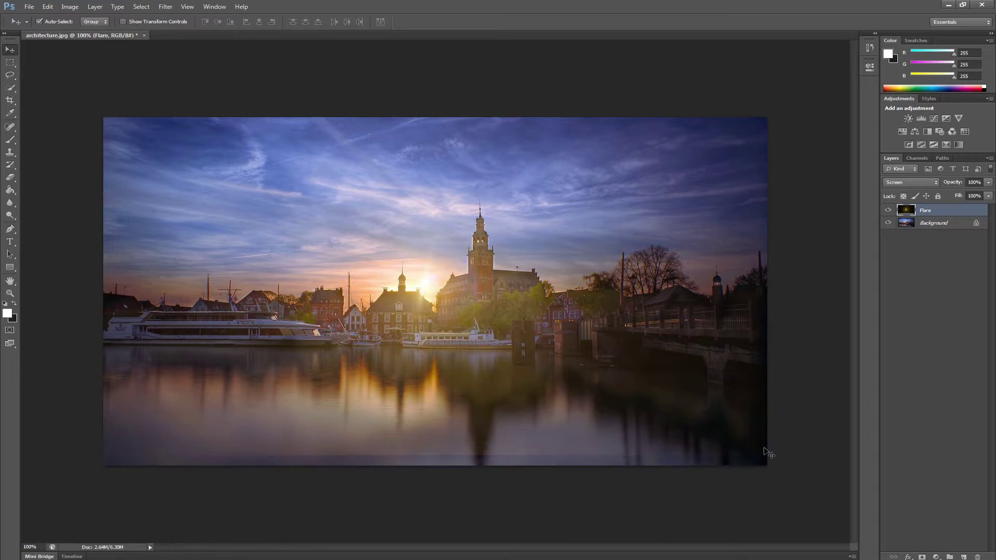
{"action": "key", "text": "ctrl+z"}
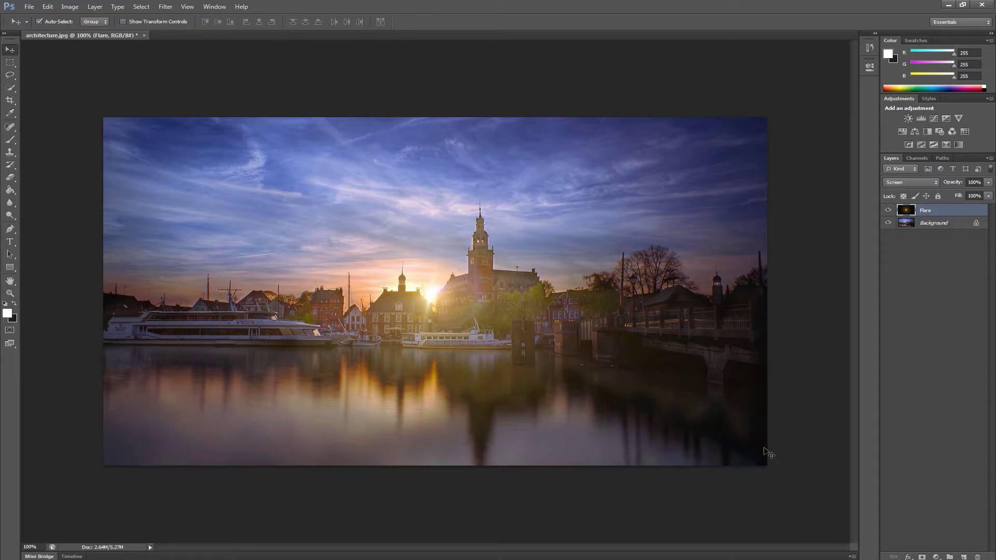
{"action": "left_click", "coordinate": [897, 185]}
{"action": "left_click", "coordinate": [905, 285]}
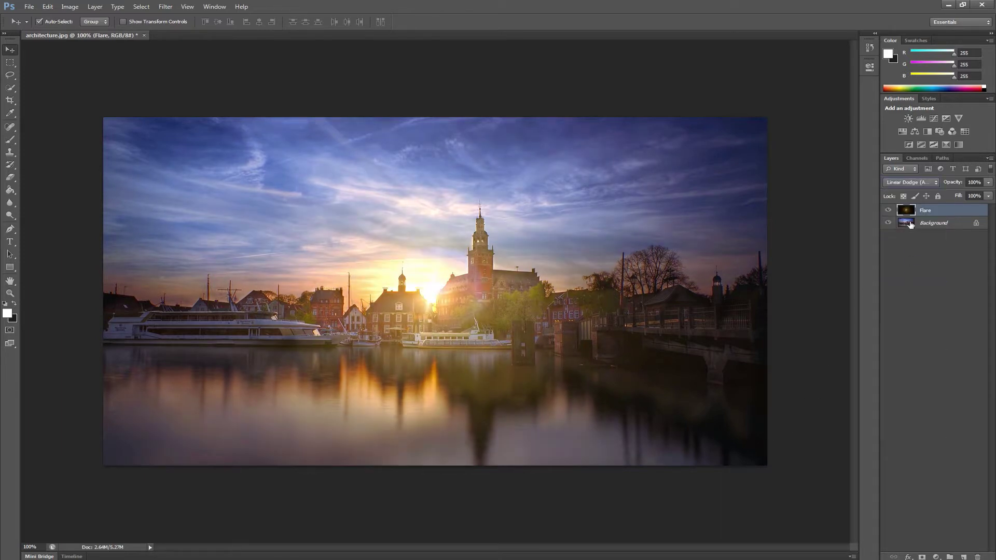
{"action": "left_click", "coordinate": [910, 185]}
{"action": "left_click", "coordinate": [910, 268]}
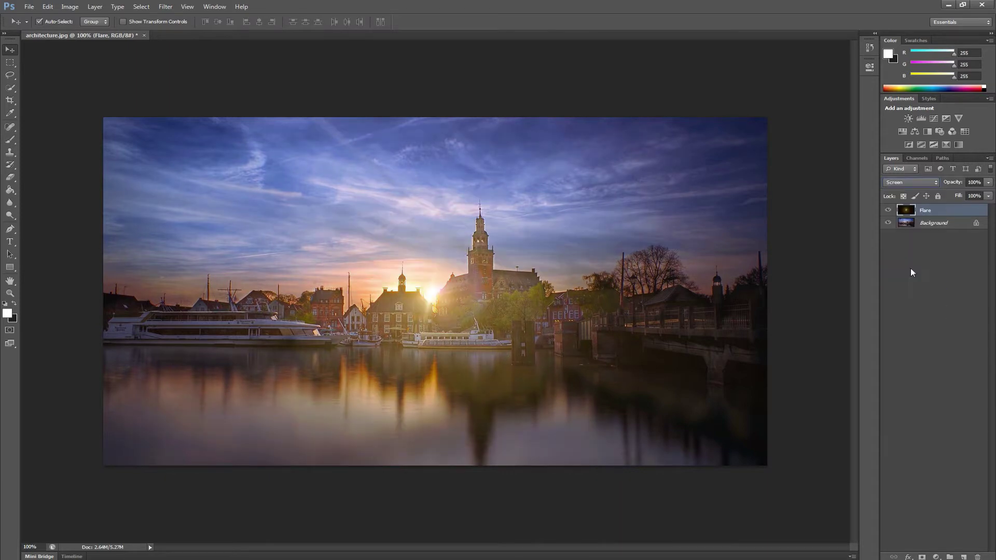
{"action": "left_click", "coordinate": [988, 182]}
{"action": "mouse_move", "coordinate": [988, 193]}
{"action": "left_mouse_down"}
{"action": "mouse_move", "coordinate": [963, 195]}
{"action": "mouse_move", "coordinate": [993, 196]}
{"action": "left_mouse_up"}
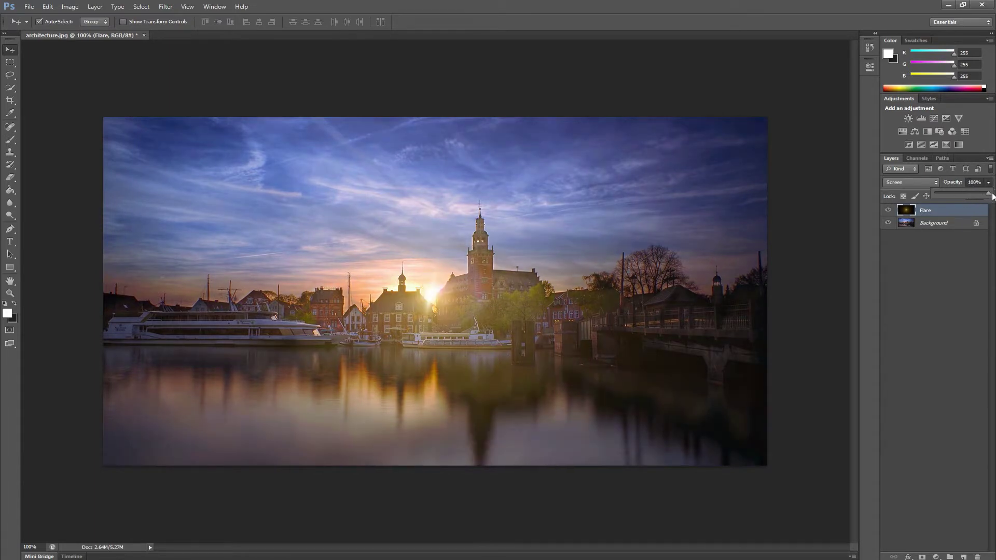
{"action": "left_click", "coordinate": [961, 250]}
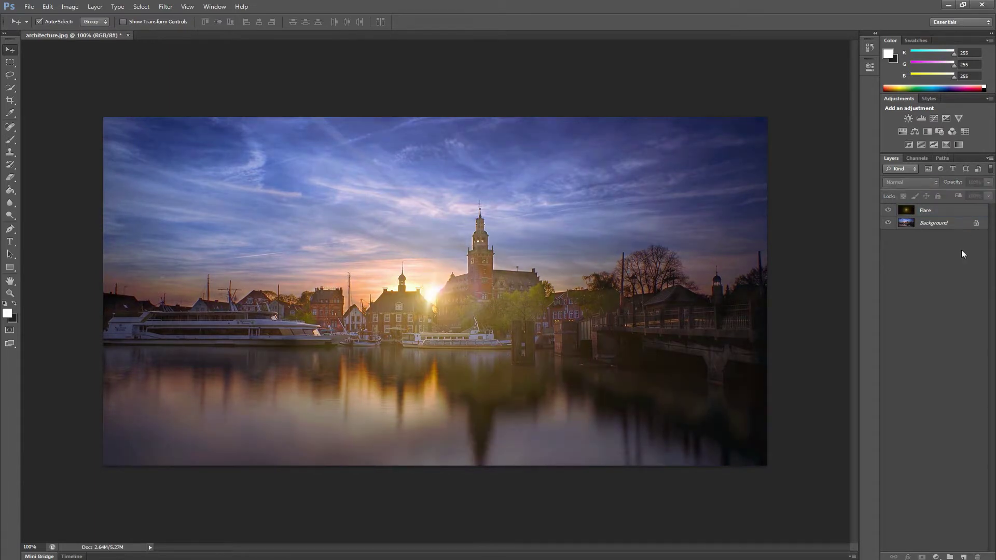
{"action": "left_click", "coordinate": [888, 211]}
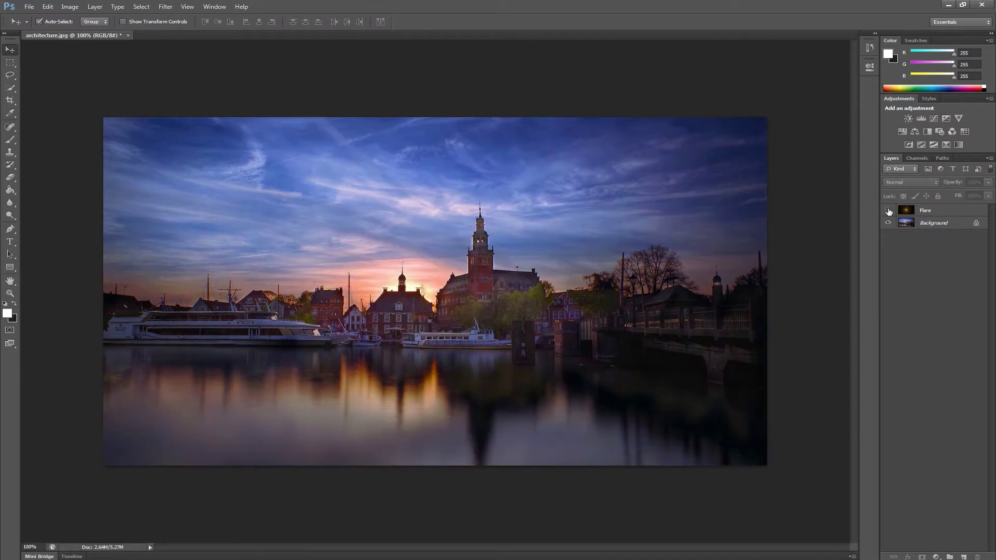
{"action": "left_click", "coordinate": [888, 211]}
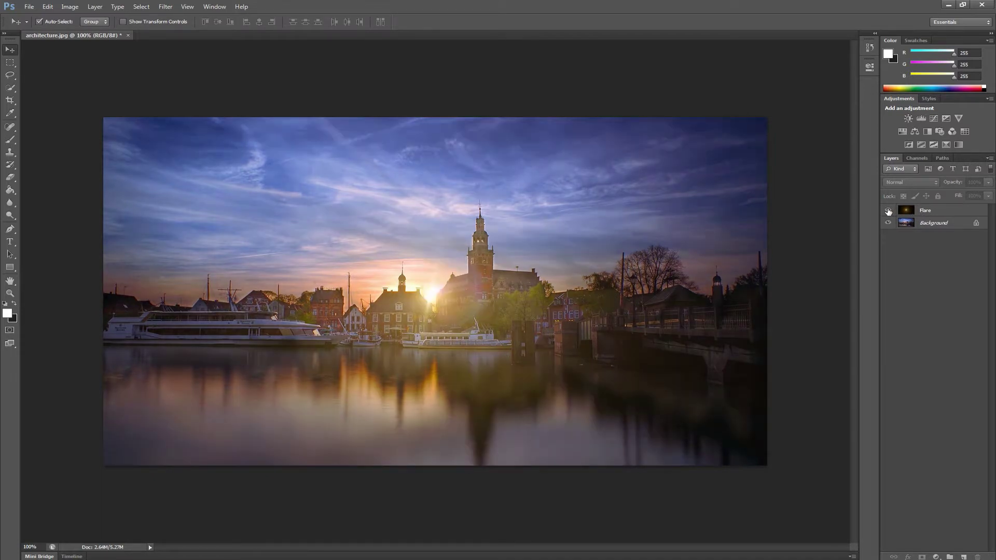
{"action": "left_click", "coordinate": [888, 211]}
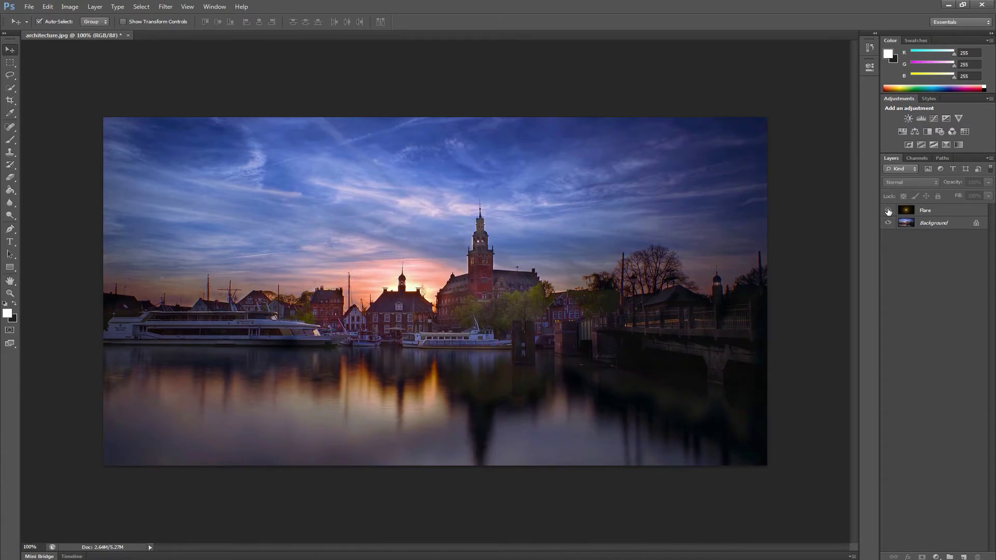
{"action": "left_click", "coordinate": [888, 210]}
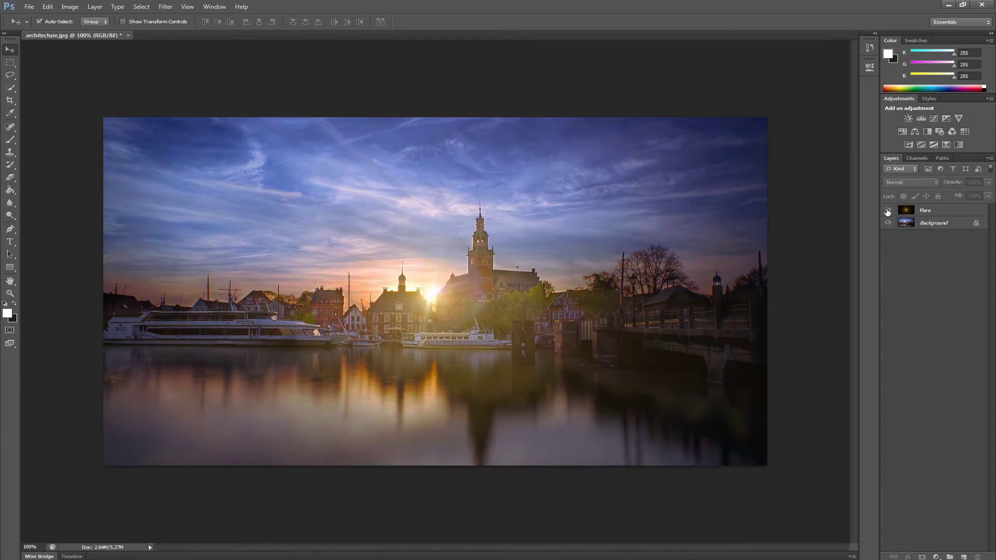